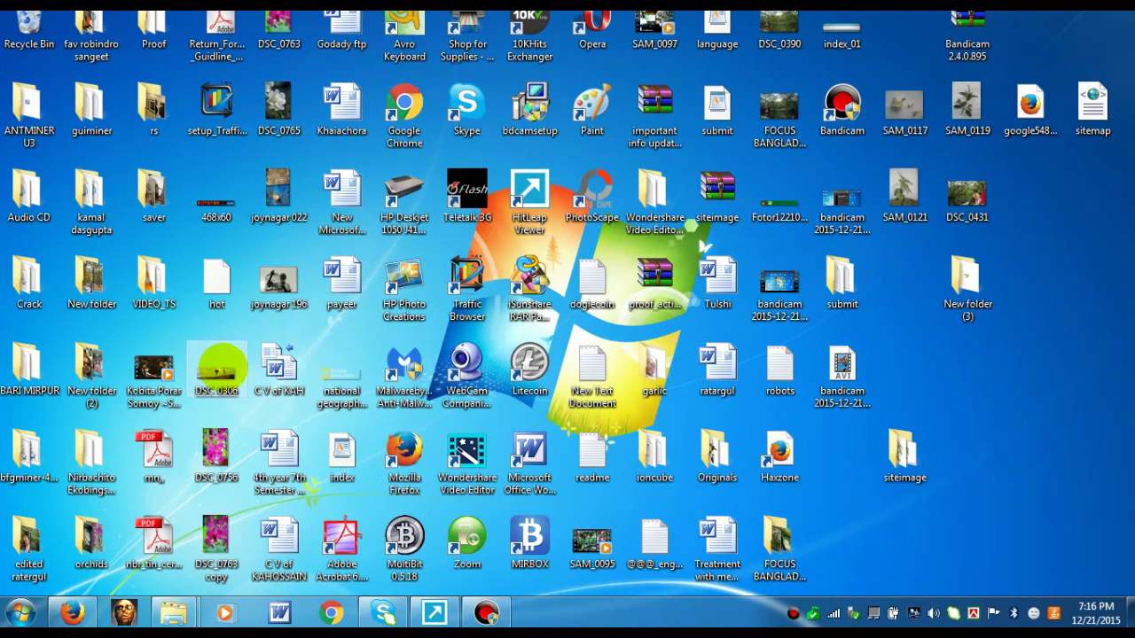
Open DSC_0306 from the desktop with the Edit with Photoshop context-menu option.
{"action": "right_click", "coordinate": [221, 364]}
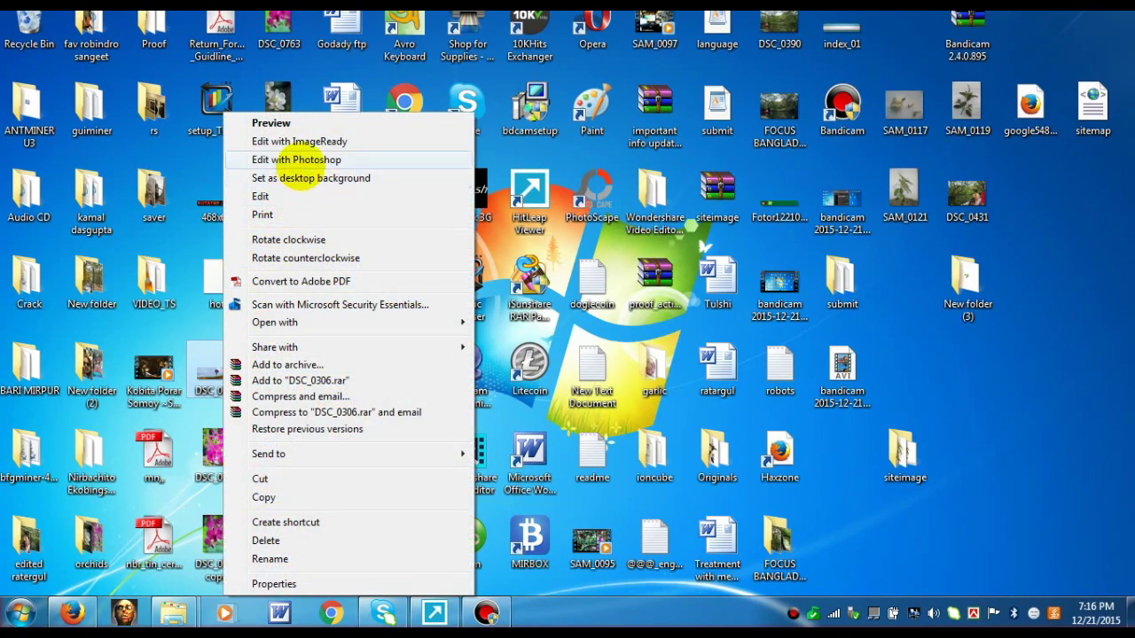
{"action": "left_click", "coordinate": [296, 160]}
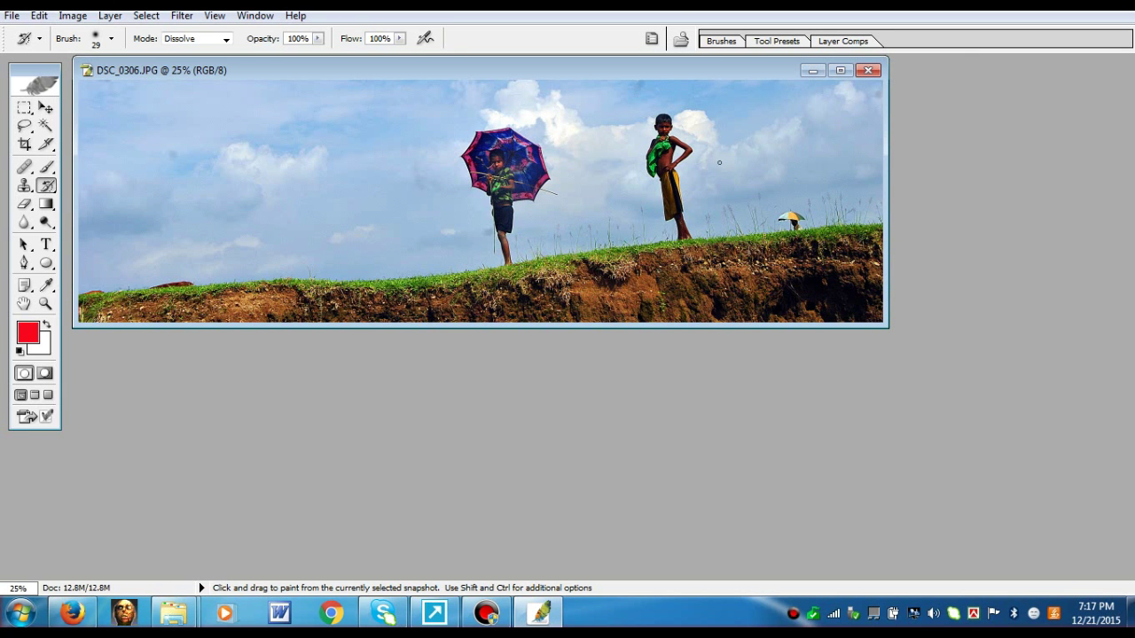
Maximize the photo window and create a duplicate named DSC_0306 copy.
{"action": "left_click", "coordinate": [840, 70]}
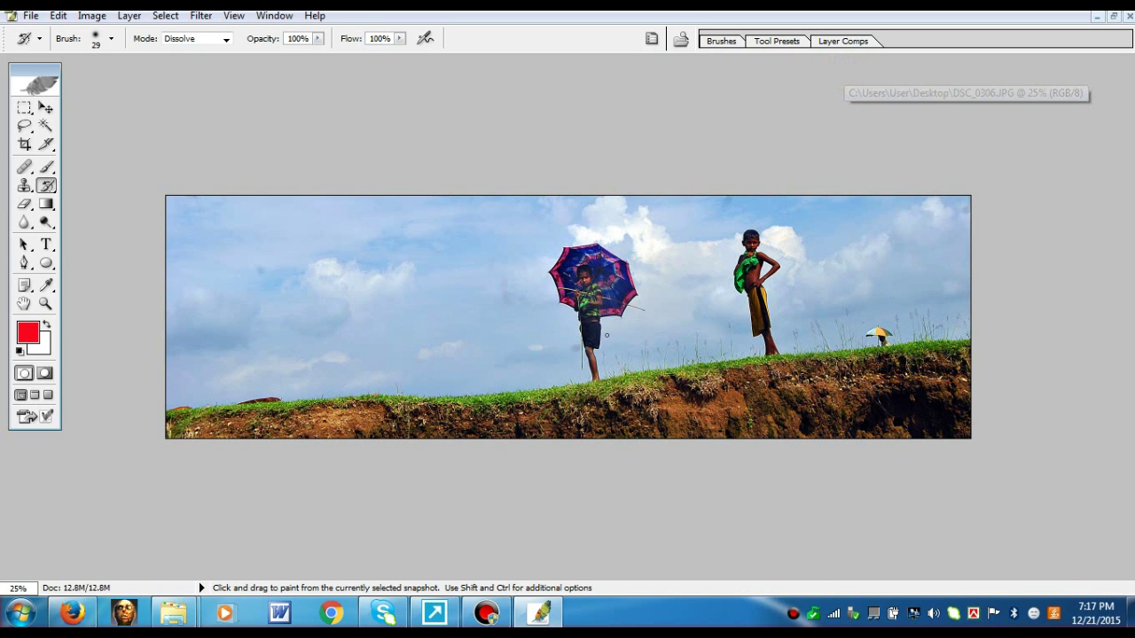
{"action": "left_click", "coordinate": [91, 16]}
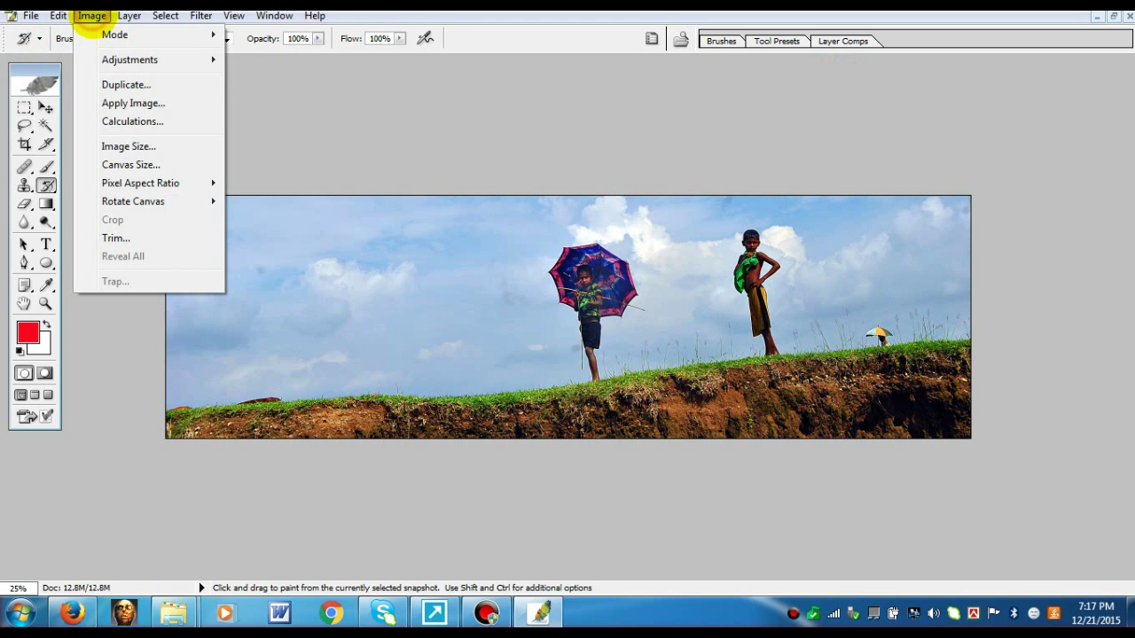
{"action": "left_click", "coordinate": [110, 84]}
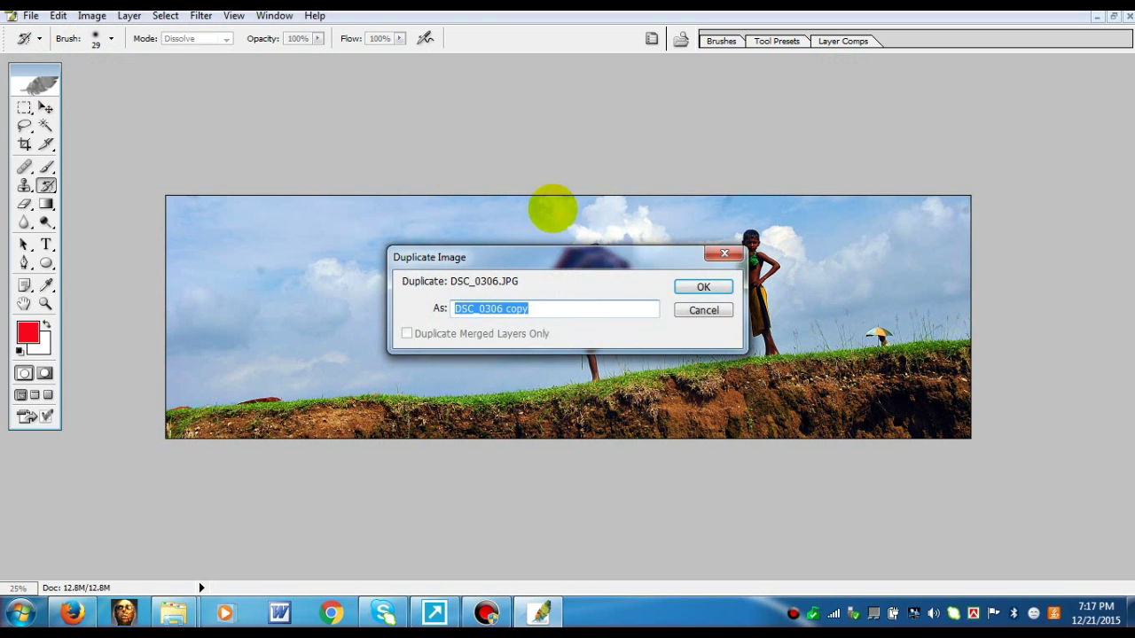
{"action": "left_click", "coordinate": [700, 287]}
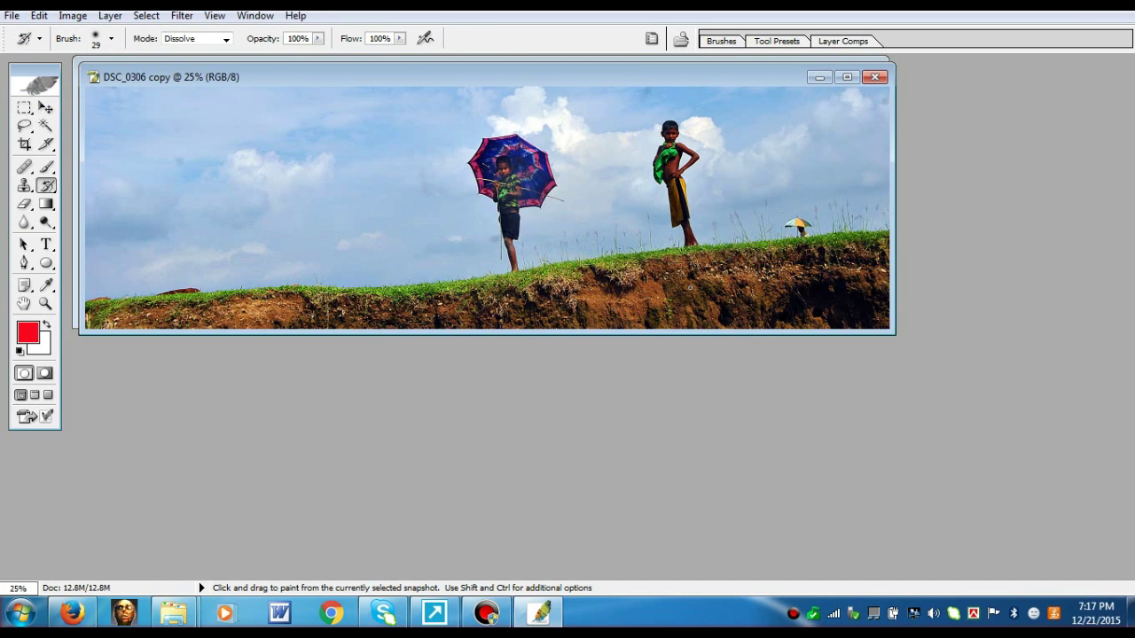
Maximize the DSC_0306 copy window and zoom in on the photo.
{"action": "left_click", "coordinate": [847, 77]}
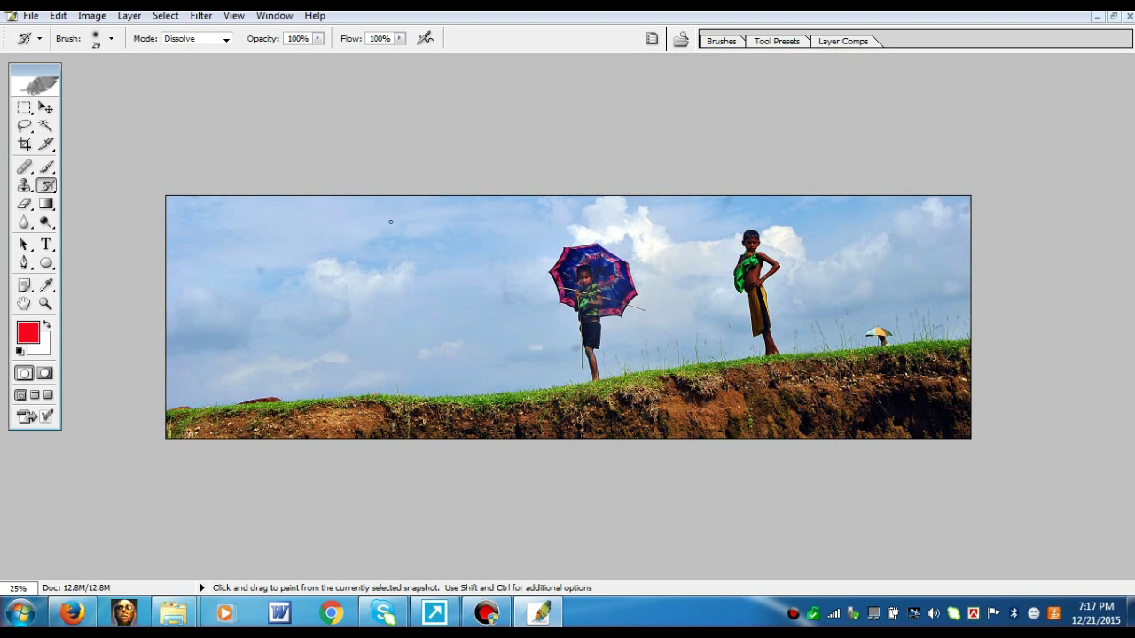
{"action": "key", "text": "ctrl+0"}
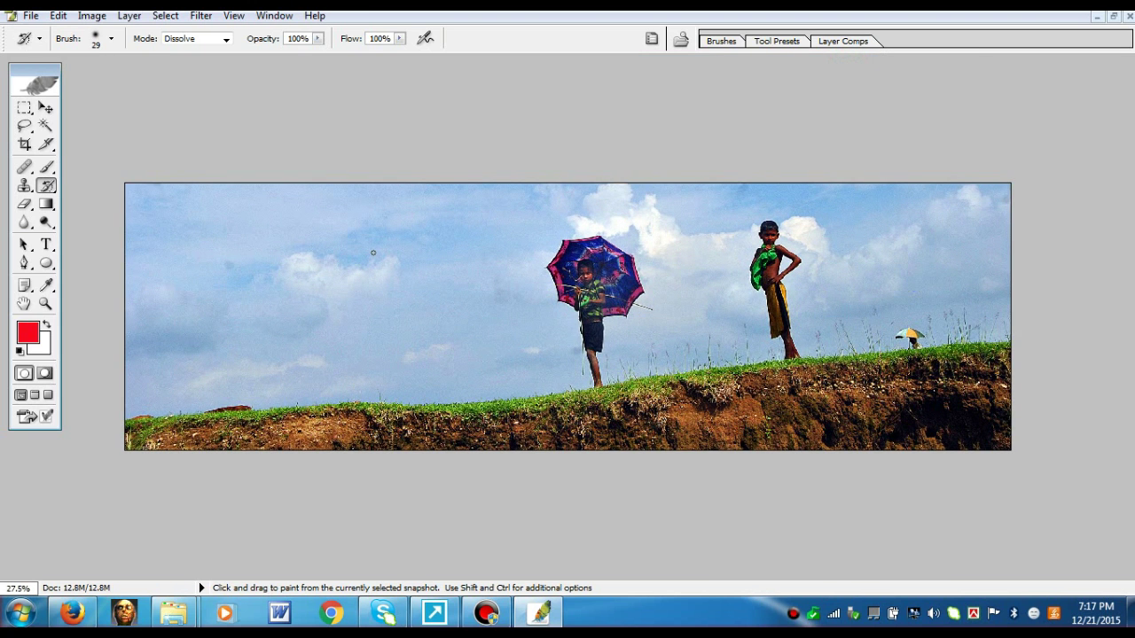
{"action": "scroll", "coordinate": [374, 253], "scroll_direction": "up", "scroll_amount": 1}
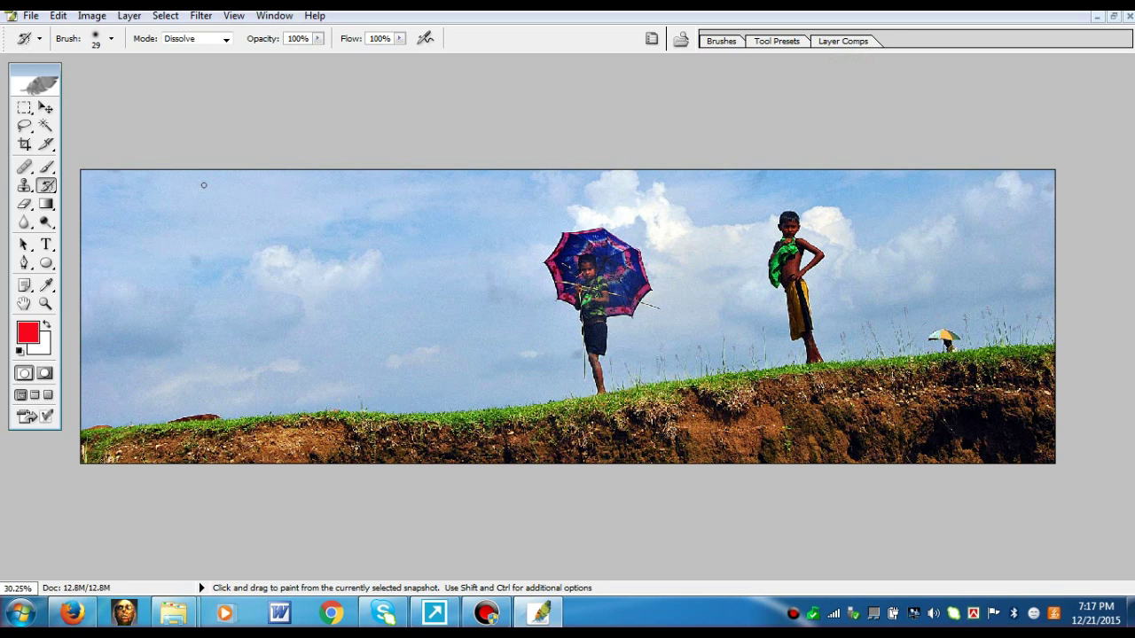
{"action": "left_click", "coordinate": [91, 15]}
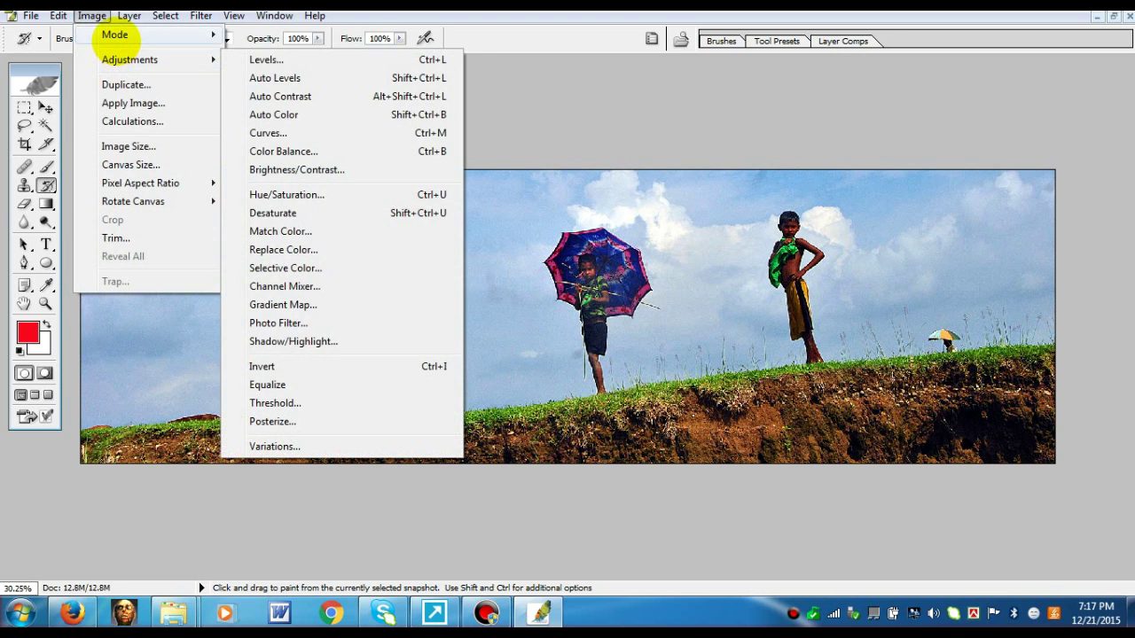
{"action": "mouse_move", "coordinate": [115, 35]}
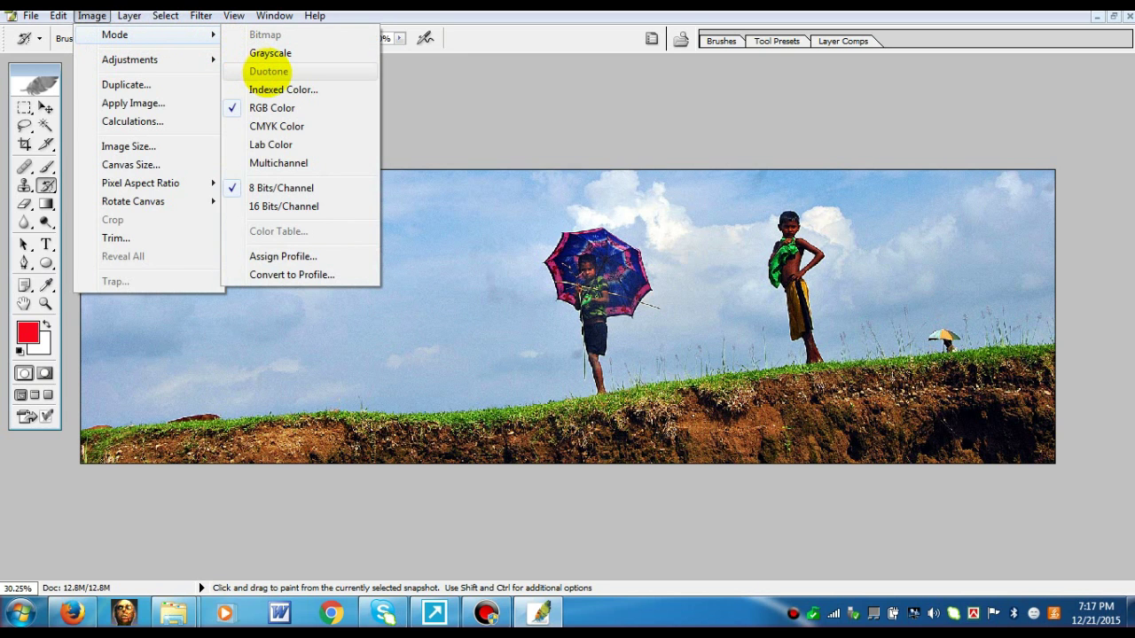
Convert the copy to Grayscale, discarding colour, then back to RGB Color mode.
{"action": "left_click", "coordinate": [270, 53]}
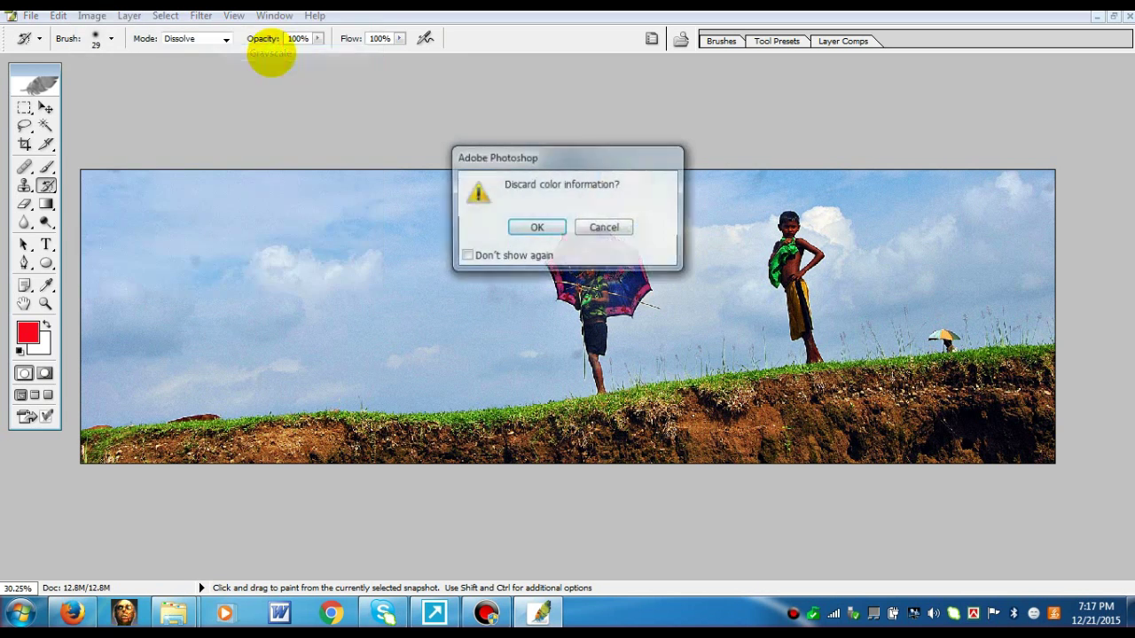
{"action": "left_click", "coordinate": [523, 224]}
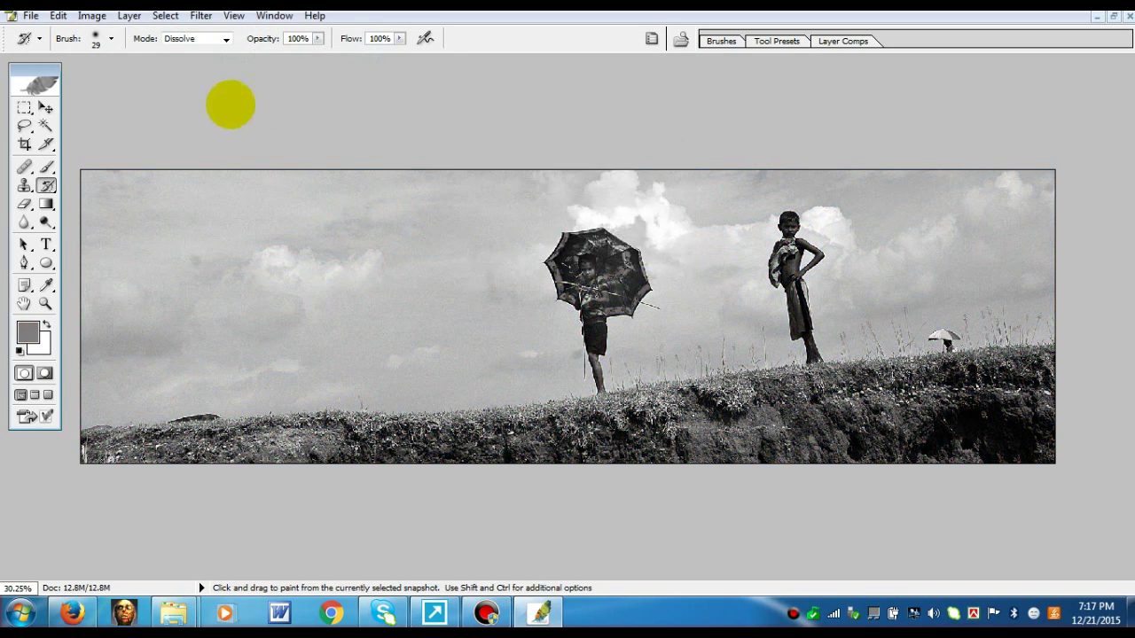
{"action": "left_click", "coordinate": [93, 15]}
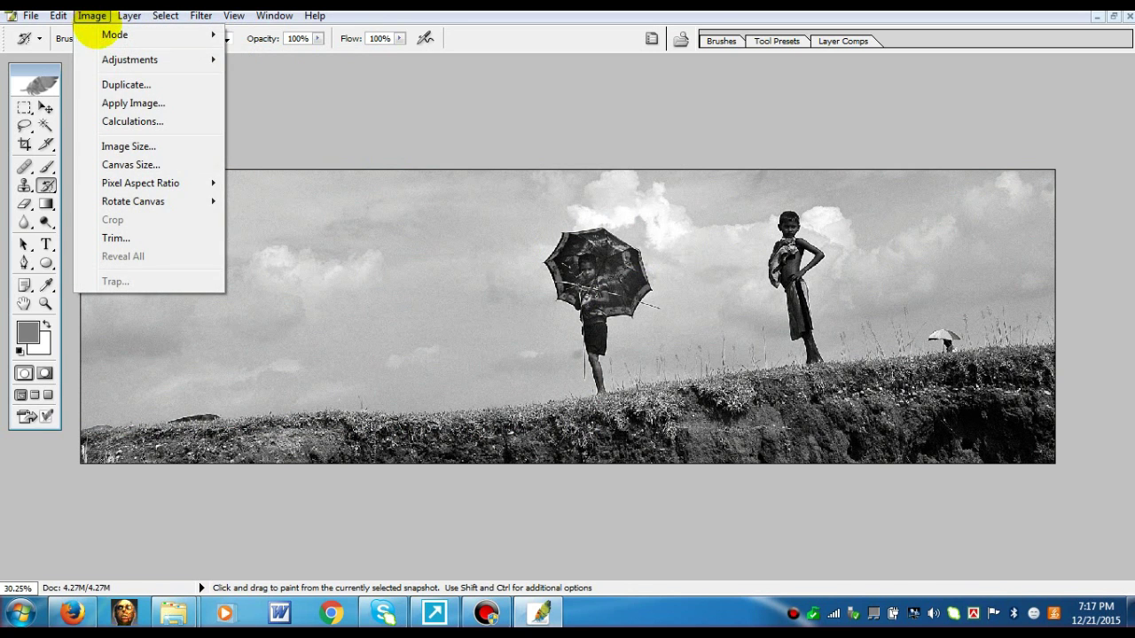
{"action": "mouse_move", "coordinate": [114, 35]}
{"action": "left_click", "coordinate": [277, 108]}
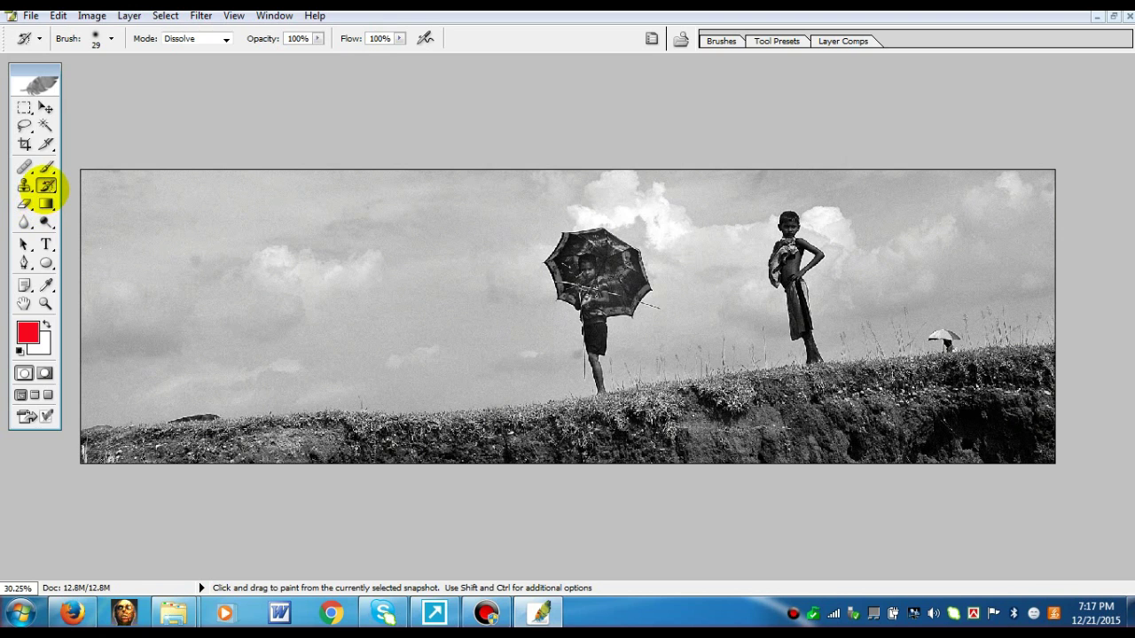
{"action": "right_click", "coordinate": [47, 184]}
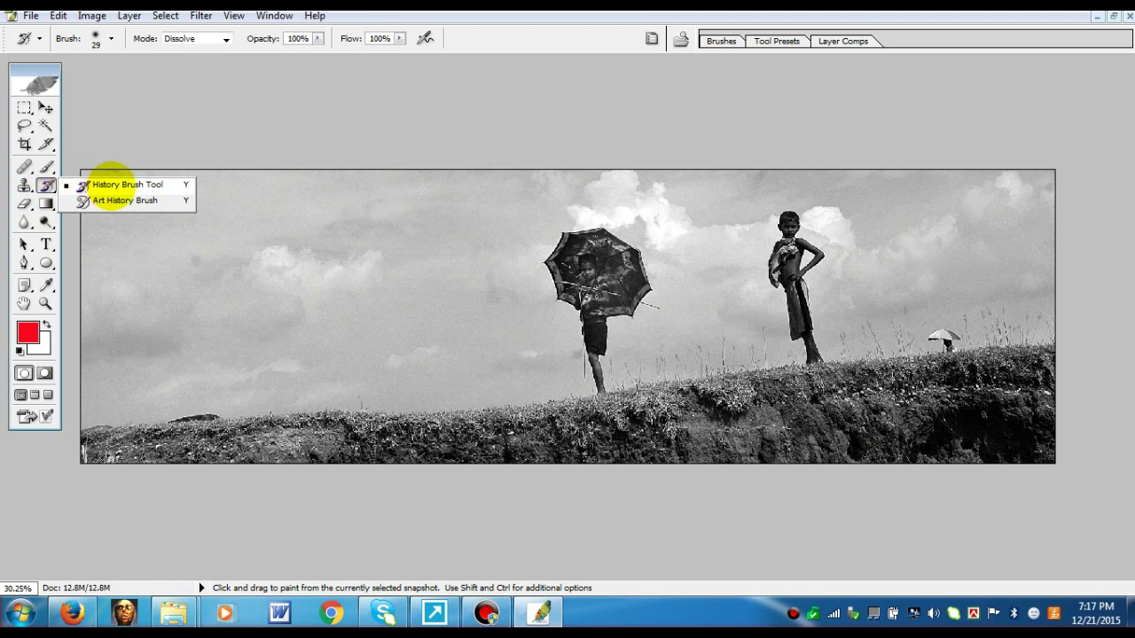
Pick the History Brush, zoom to 100% and paint colour back onto the boy's face and shoulder.
{"action": "left_click", "coordinate": [122, 185]}
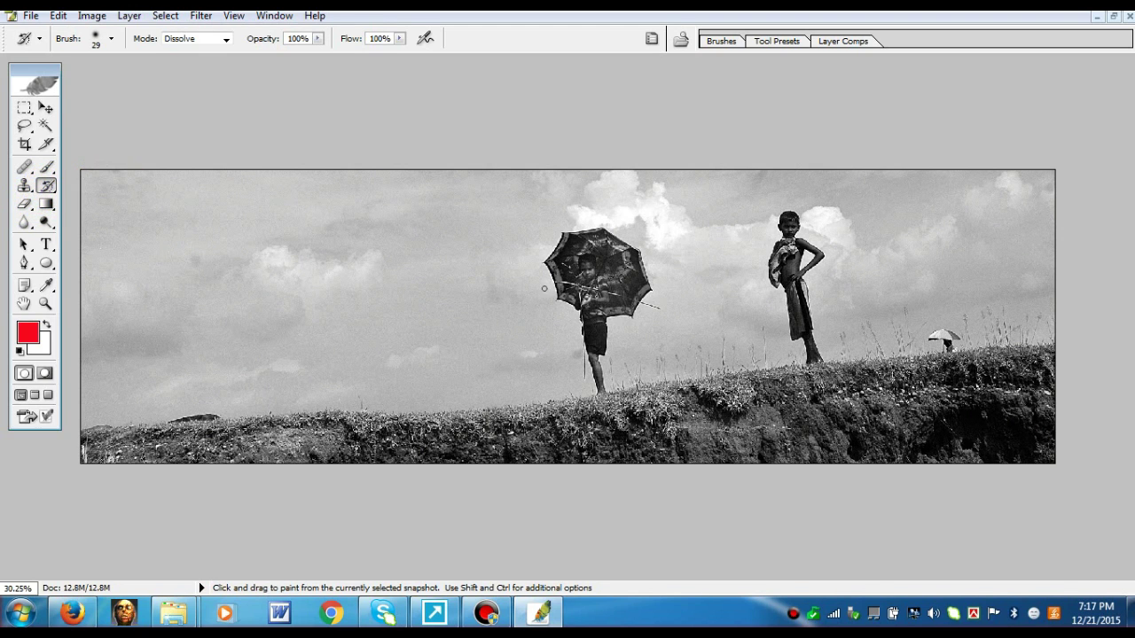
{"action": "key", "text": "ctrl"}
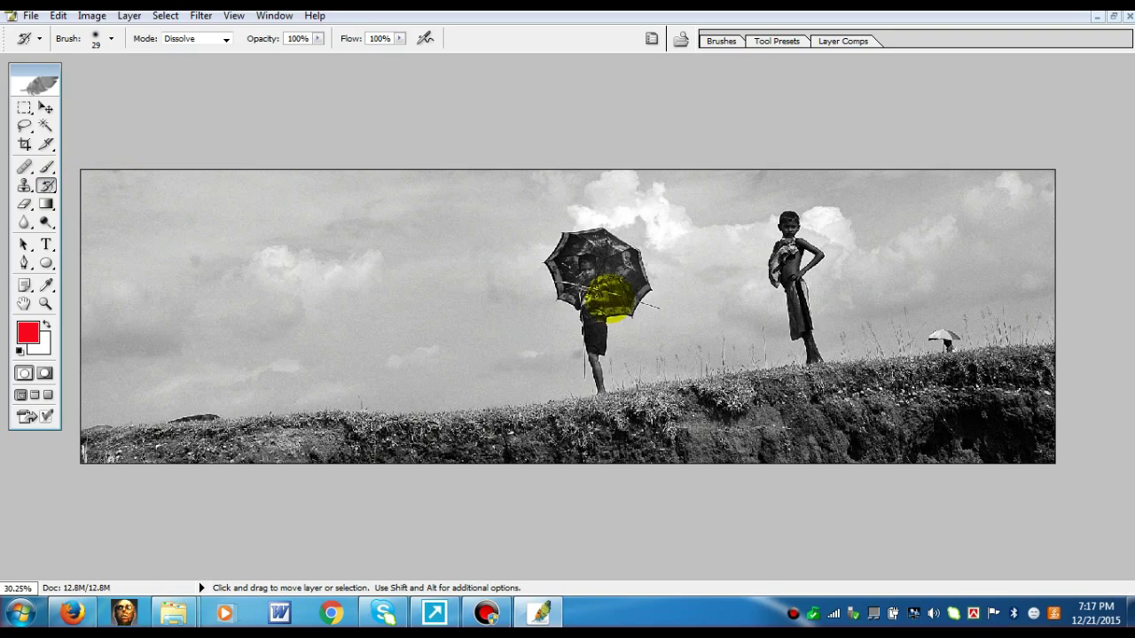
{"action": "key", "text": "ctrl+plus"}
{"action": "key", "text": "ctrl+plus"}
{"action": "key", "text": "ctrl+plus"}
{"action": "key", "text": "ctrl+plus"}
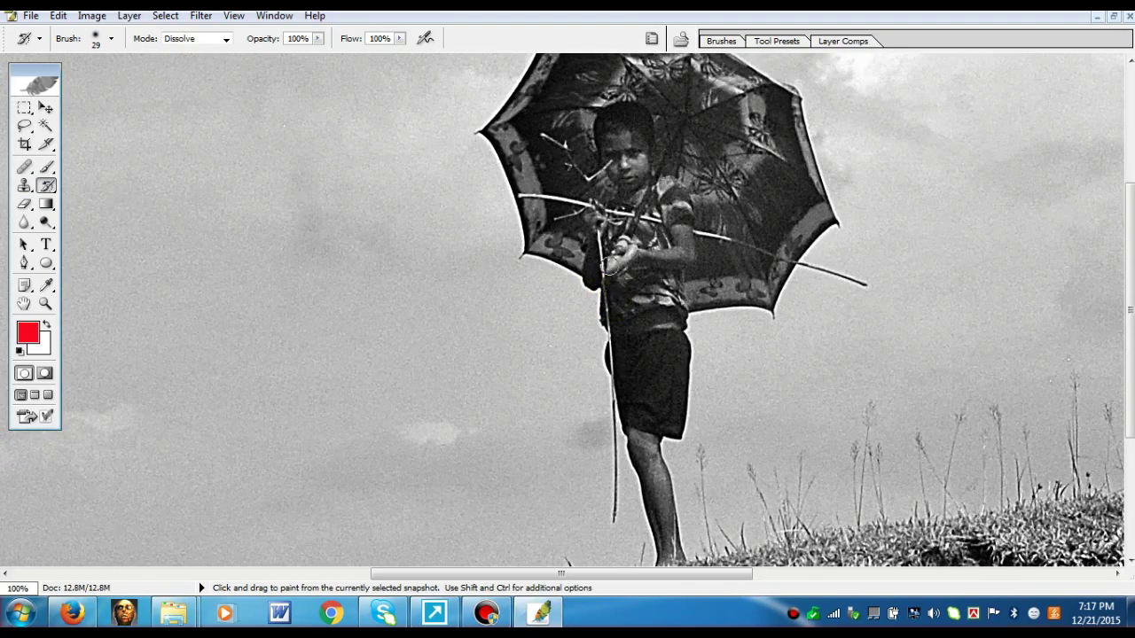
{"action": "mouse_move", "coordinate": [664, 169]}
{"action": "left_mouse_down"}
{"action": "mouse_move", "coordinate": [643, 172]}
{"action": "mouse_move", "coordinate": [689, 153]}
{"action": "left_mouse_up"}
Enlarge the brush to 69 px and restore colour across the face and top of the umbrella.
{"action": "right_click", "coordinate": [612, 163]}
{"action": "left_click_drag", "start_coordinate": [655, 193], "coordinate": [689, 193]}
{"action": "mouse_move", "coordinate": [628, 125]}
{"action": "left_mouse_down"}
{"action": "mouse_move", "coordinate": [714, 156]}
{"action": "mouse_move", "coordinate": [636, 151]}
{"action": "mouse_move", "coordinate": [578, 214]}
{"action": "mouse_move", "coordinate": [547, 156]}
{"action": "mouse_move", "coordinate": [554, 200]}
{"action": "mouse_move", "coordinate": [718, 230]}
{"action": "mouse_move", "coordinate": [727, 257]}
{"action": "mouse_move", "coordinate": [635, 202]}
{"action": "left_mouse_up"}
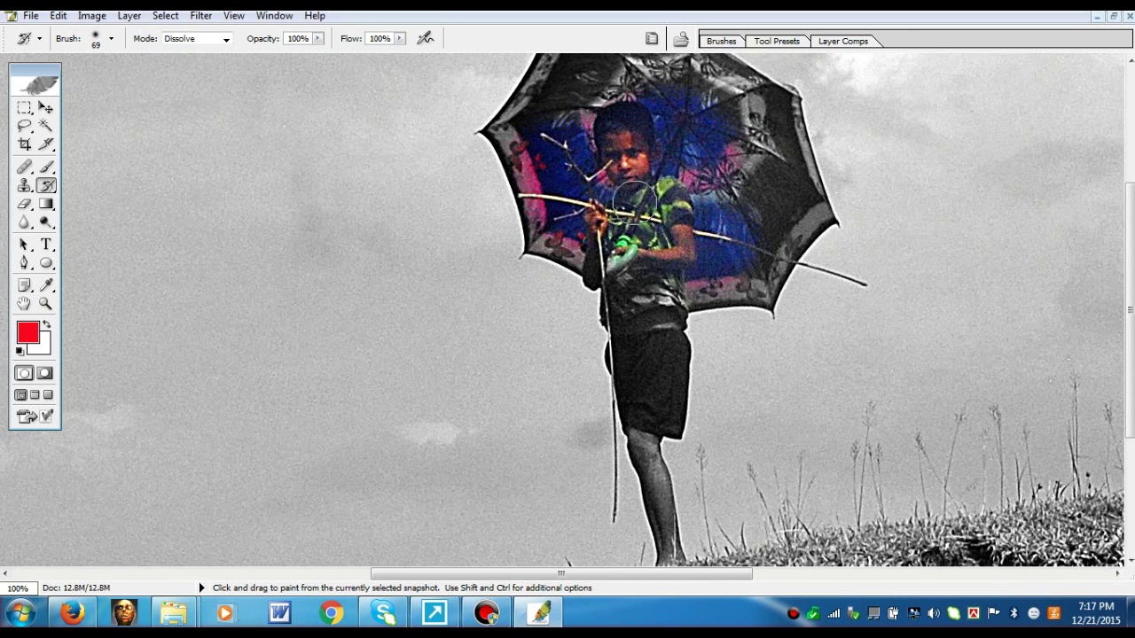
{"action": "left_click", "coordinate": [1121, 213]}
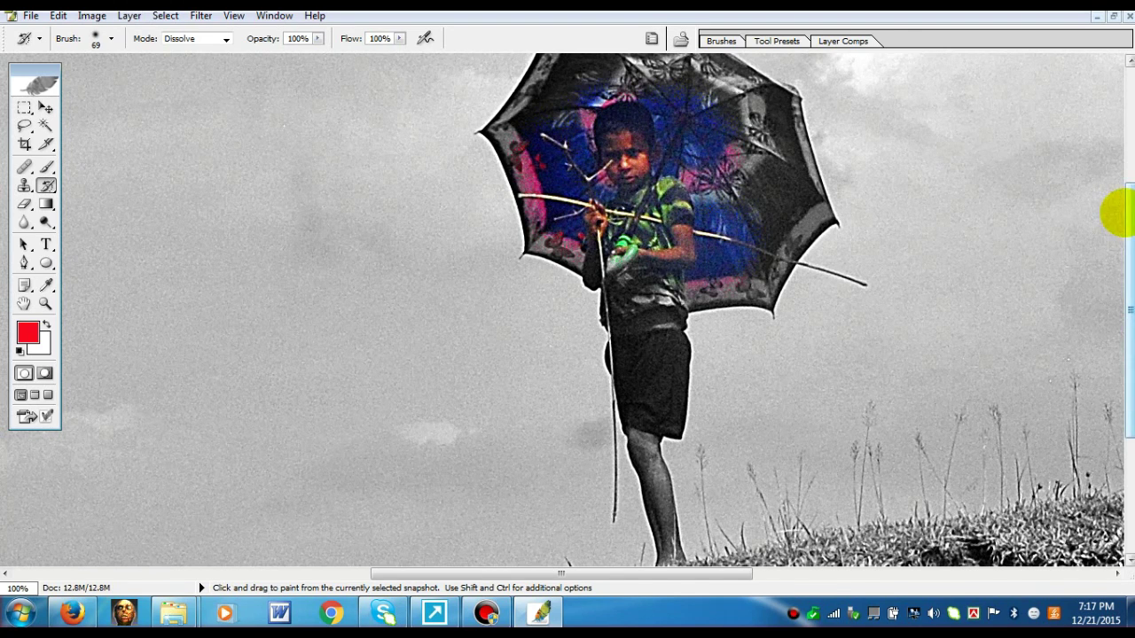
{"action": "left_click_drag", "start_coordinate": [1119, 212], "coordinate": [1115, 151]}
{"action": "mouse_move", "coordinate": [643, 191]}
{"action": "left_mouse_down"}
{"action": "mouse_move", "coordinate": [545, 221]}
{"action": "mouse_move", "coordinate": [622, 175]}
{"action": "mouse_move", "coordinate": [704, 228]}
{"action": "mouse_move", "coordinate": [752, 377]}
{"action": "mouse_move", "coordinate": [768, 363]}
{"action": "mouse_move", "coordinate": [778, 316]}
{"action": "mouse_move", "coordinate": [759, 255]}
{"action": "mouse_move", "coordinate": [729, 215]}
{"action": "mouse_move", "coordinate": [687, 195]}
{"action": "mouse_move", "coordinate": [545, 235]}
{"action": "mouse_move", "coordinate": [556, 195]}
{"action": "mouse_move", "coordinate": [603, 175]}
{"action": "mouse_move", "coordinate": [638, 223]}
{"action": "mouse_move", "coordinate": [599, 323]}
{"action": "mouse_move", "coordinate": [550, 348]}
{"action": "left_mouse_up"}
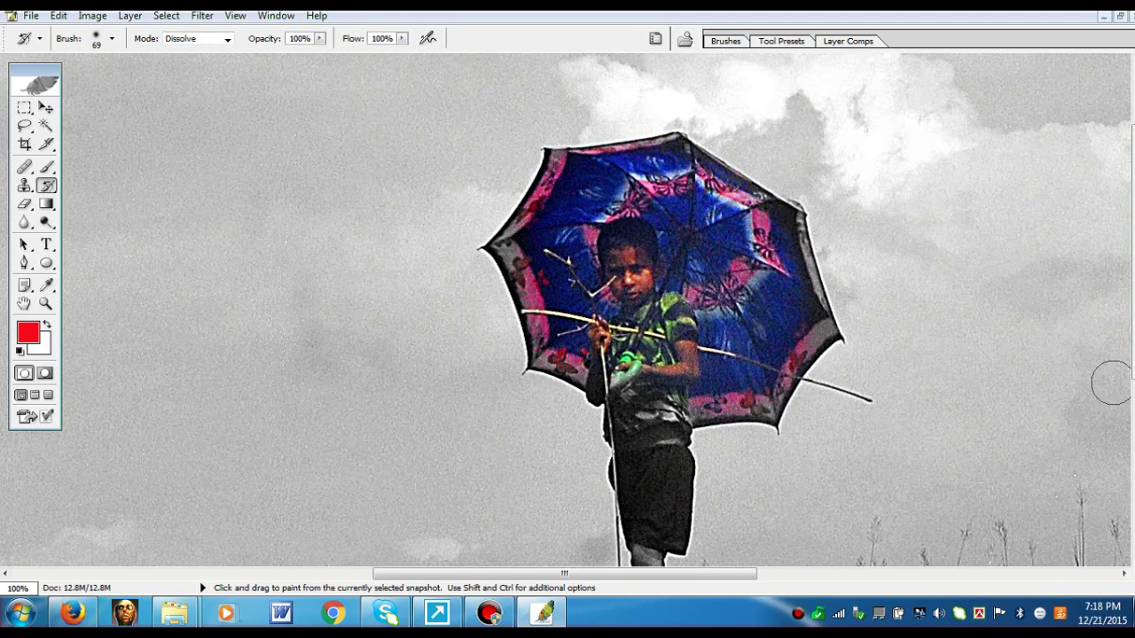
{"action": "left_click", "coordinate": [1069, 378], "text": "ctrl"}
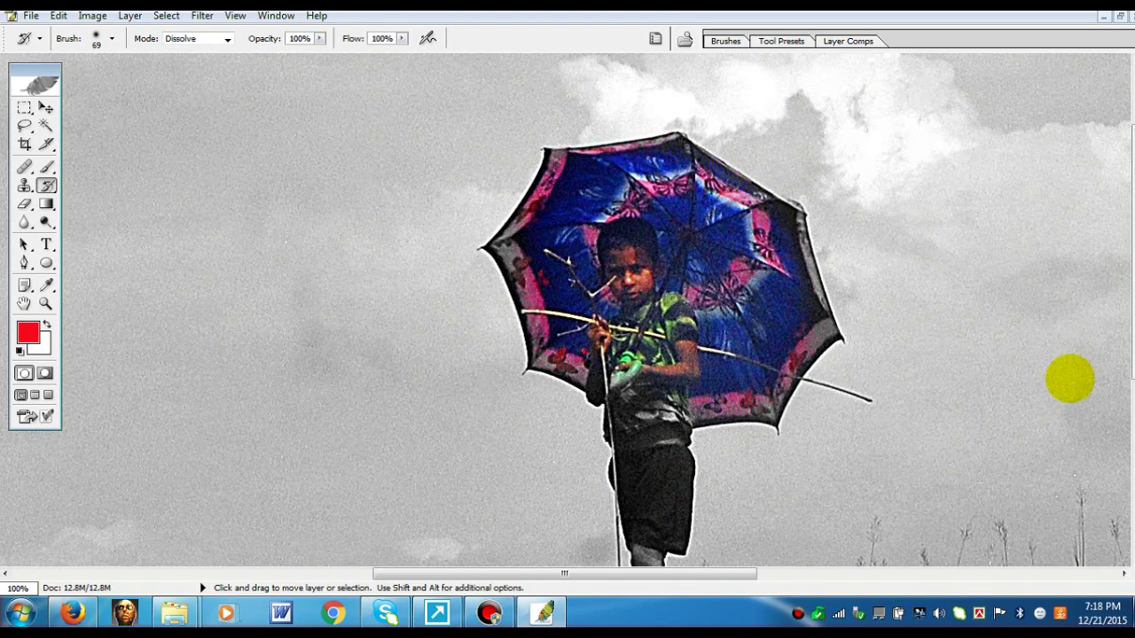
Zoom out, restore the dark blue shorts, and shrink the brush to 23 px.
{"action": "key", "text": "ctrl+minus"}
{"action": "key", "text": "ctrl+minus"}
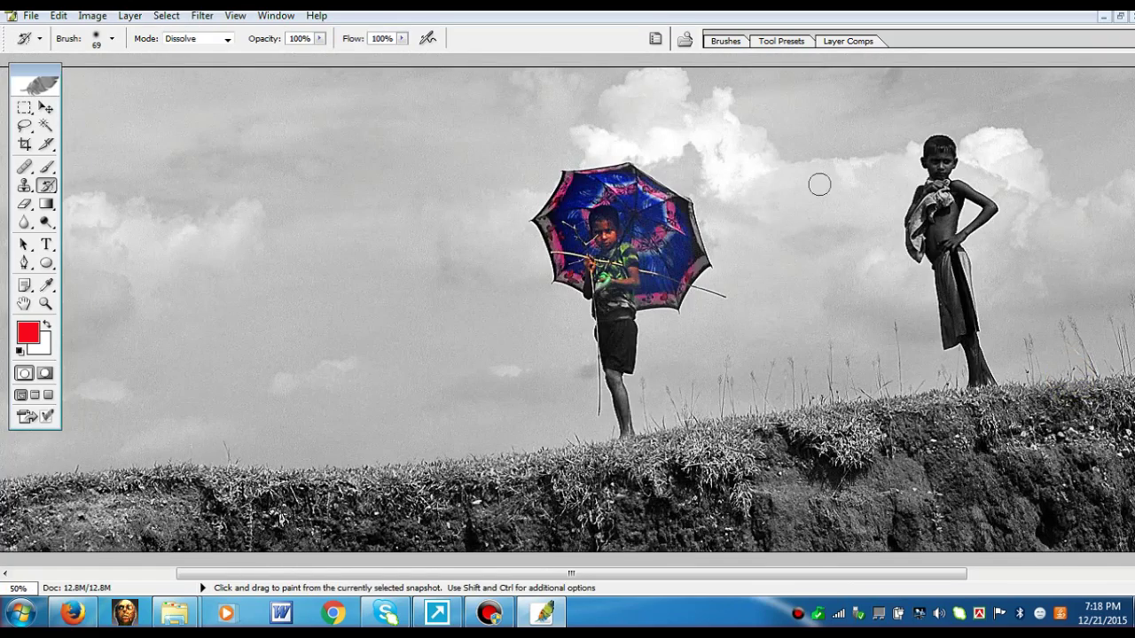
{"action": "left_click_drag", "start_coordinate": [619, 345], "coordinate": [620, 351]}
{"action": "right_click", "coordinate": [623, 294]}
{"action": "left_click_drag", "start_coordinate": [706, 332], "coordinate": [665, 333]}
{"action": "left_click", "coordinate": [618, 381]}
Paint the standing second boy's green cloth and yellow wrap back into colour.
{"action": "mouse_move", "coordinate": [927, 217]}
{"action": "left_mouse_down"}
{"action": "mouse_move", "coordinate": [944, 190]}
{"action": "mouse_move", "coordinate": [944, 241]}
{"action": "left_mouse_up"}
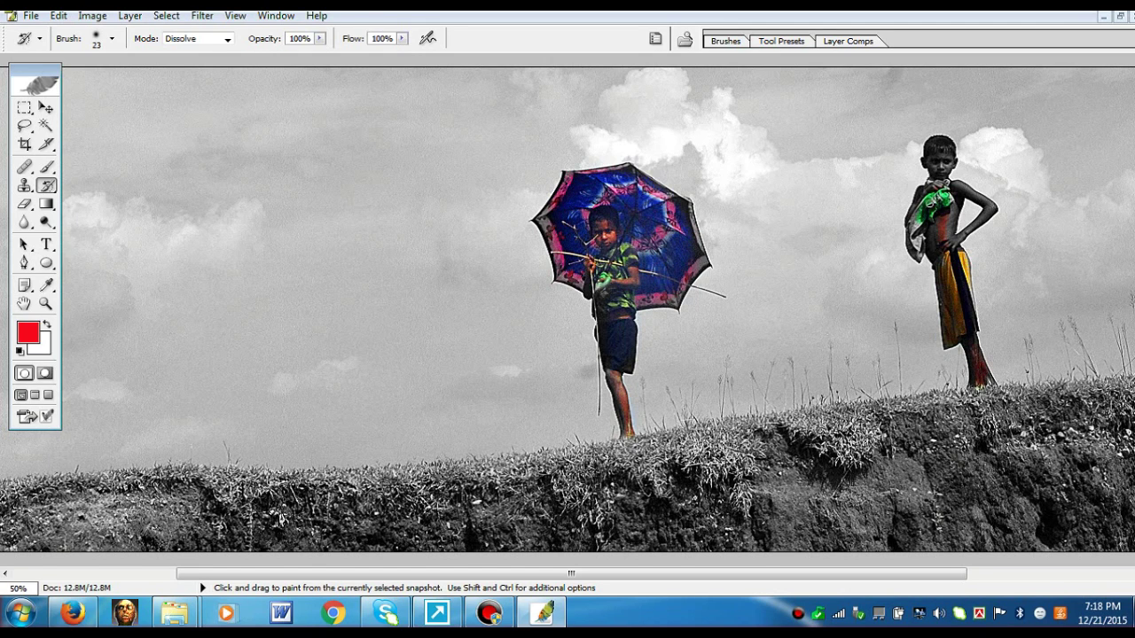
{"action": "left_click_drag", "start_coordinate": [926, 213], "coordinate": [921, 239]}
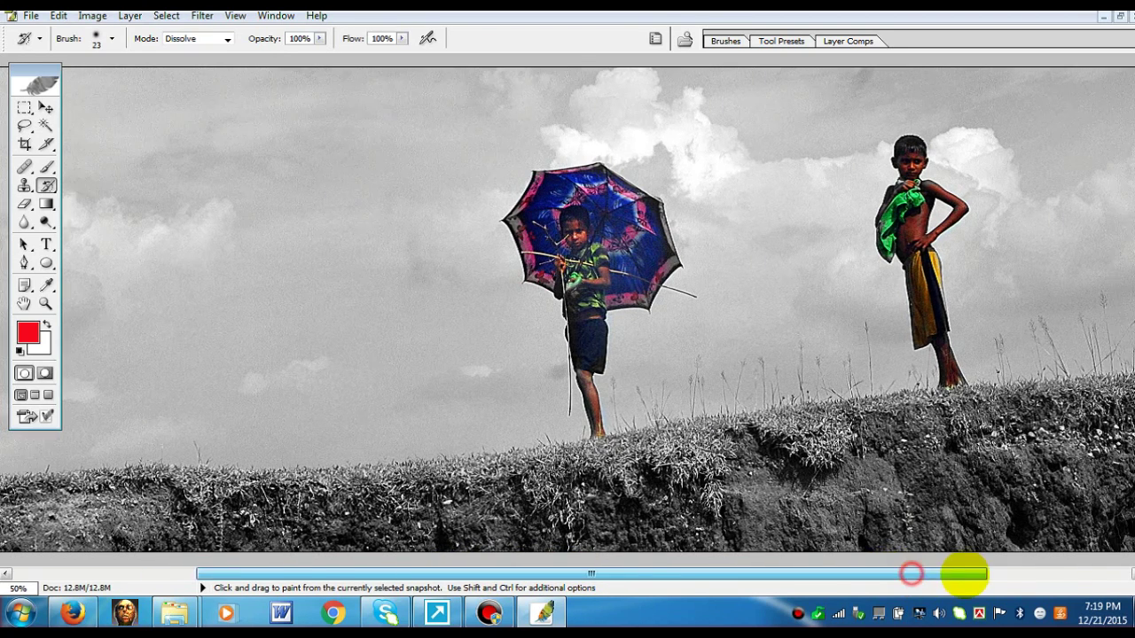
{"action": "left_click_drag", "start_coordinate": [912, 576], "coordinate": [1074, 574]}
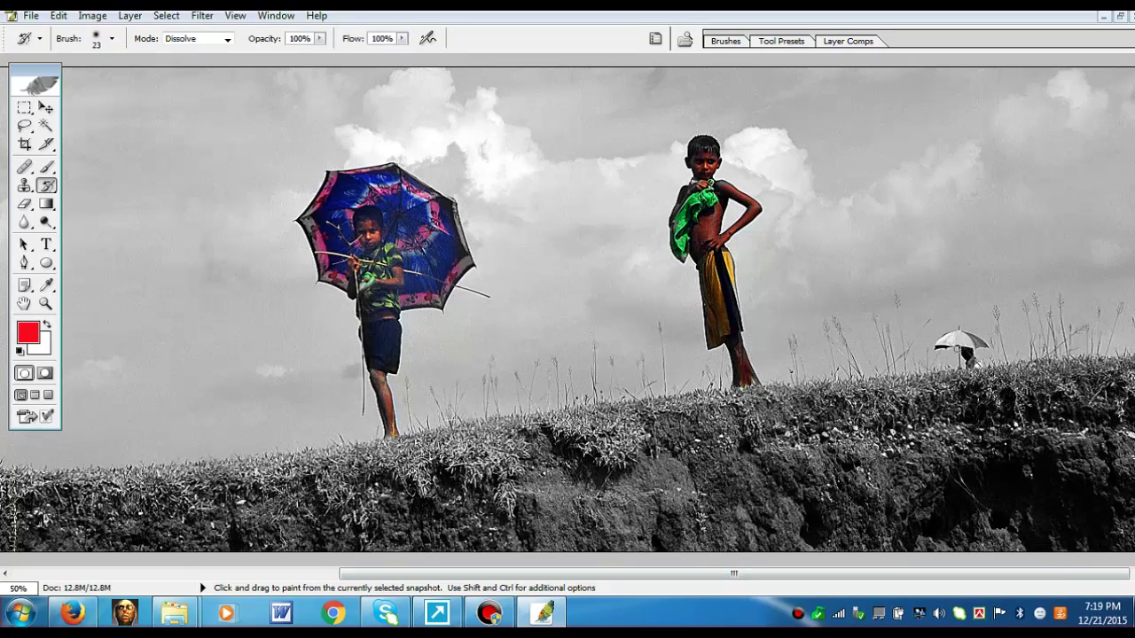
Zoom in and restore yellow and orange to the small distant umbrella.
{"action": "left_click", "coordinate": [959, 349], "text": "ctrl"}
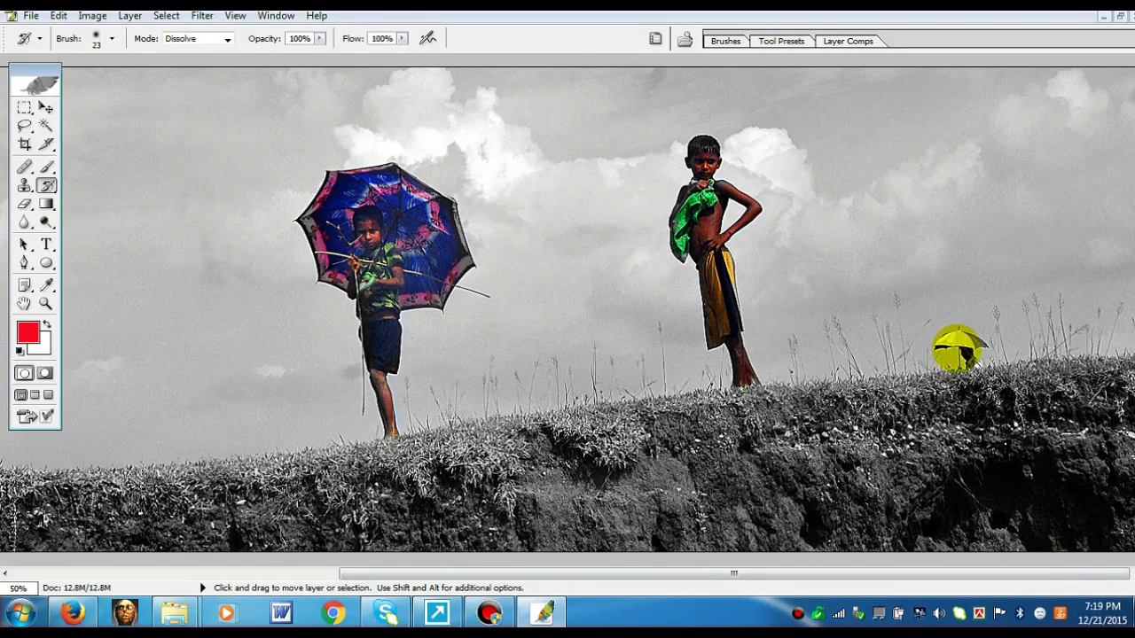
{"action": "key", "text": "ctrl+plus"}
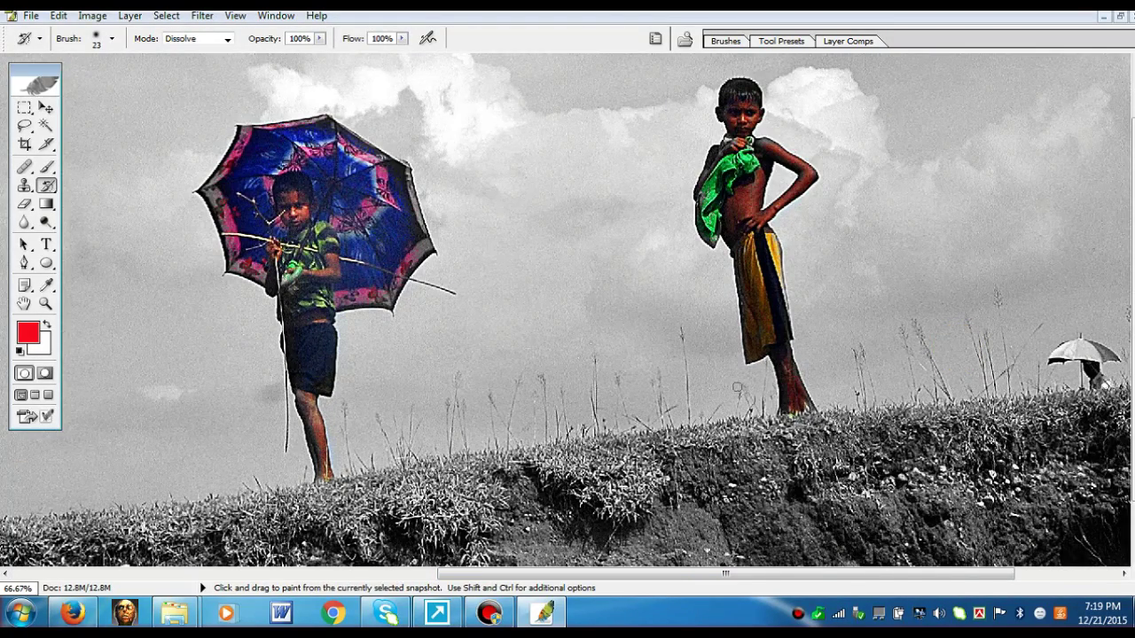
{"action": "left_click_drag", "start_coordinate": [725, 574], "coordinate": [821, 574]}
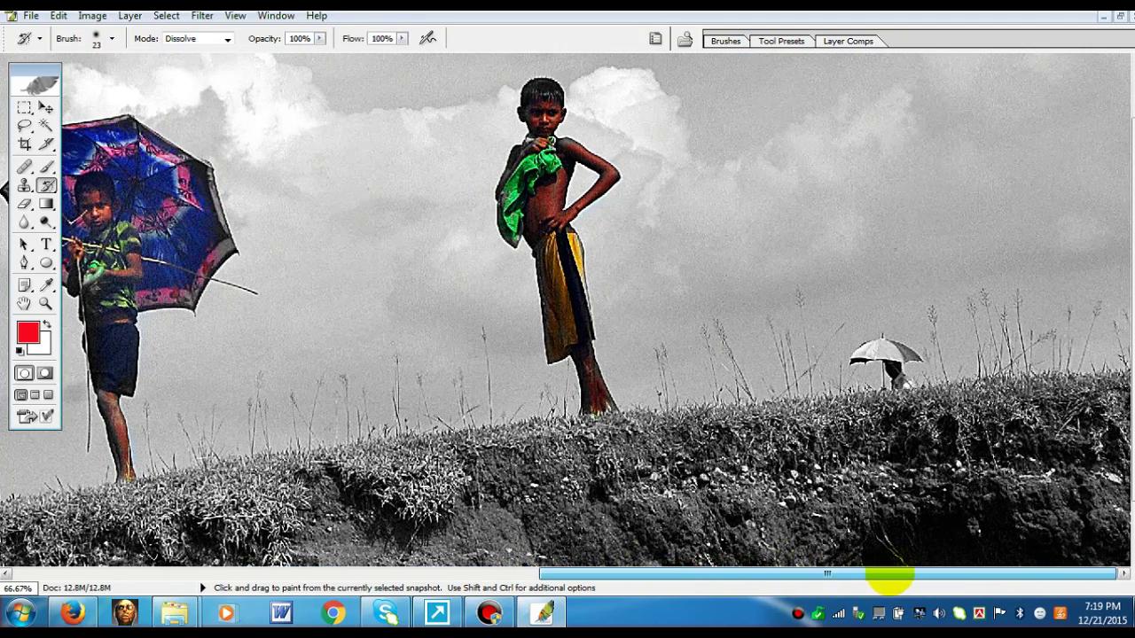
{"action": "mouse_move", "coordinate": [873, 349]}
{"action": "left_mouse_down"}
{"action": "mouse_move", "coordinate": [887, 352]}
{"action": "mouse_move", "coordinate": [872, 350]}
{"action": "left_mouse_up"}
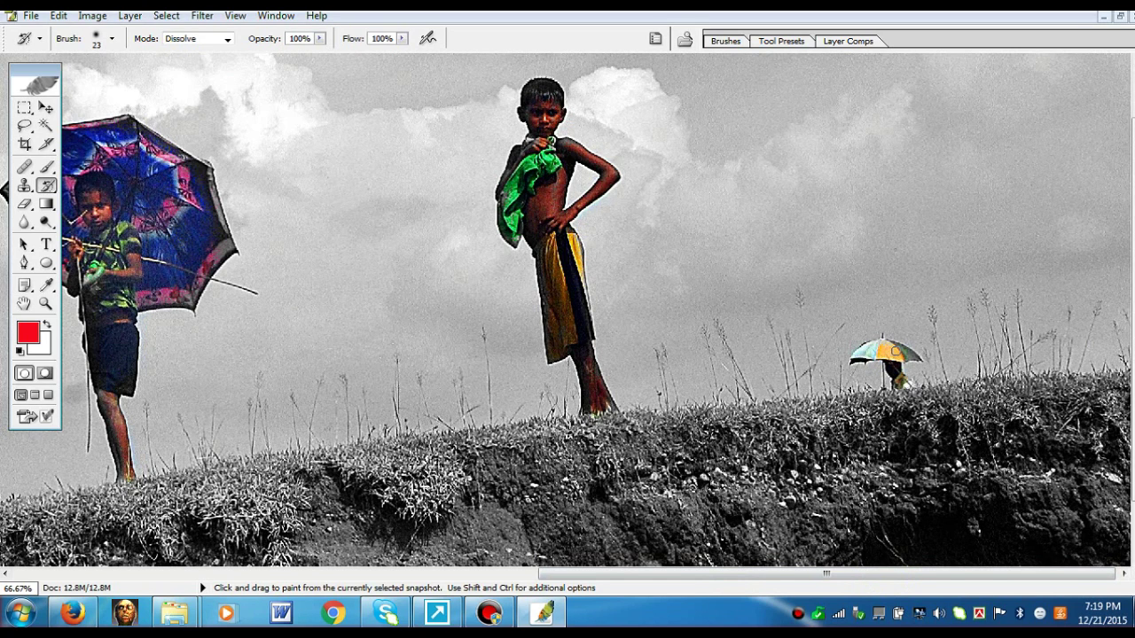
{"action": "left_click_drag", "start_coordinate": [895, 352], "coordinate": [899, 346]}
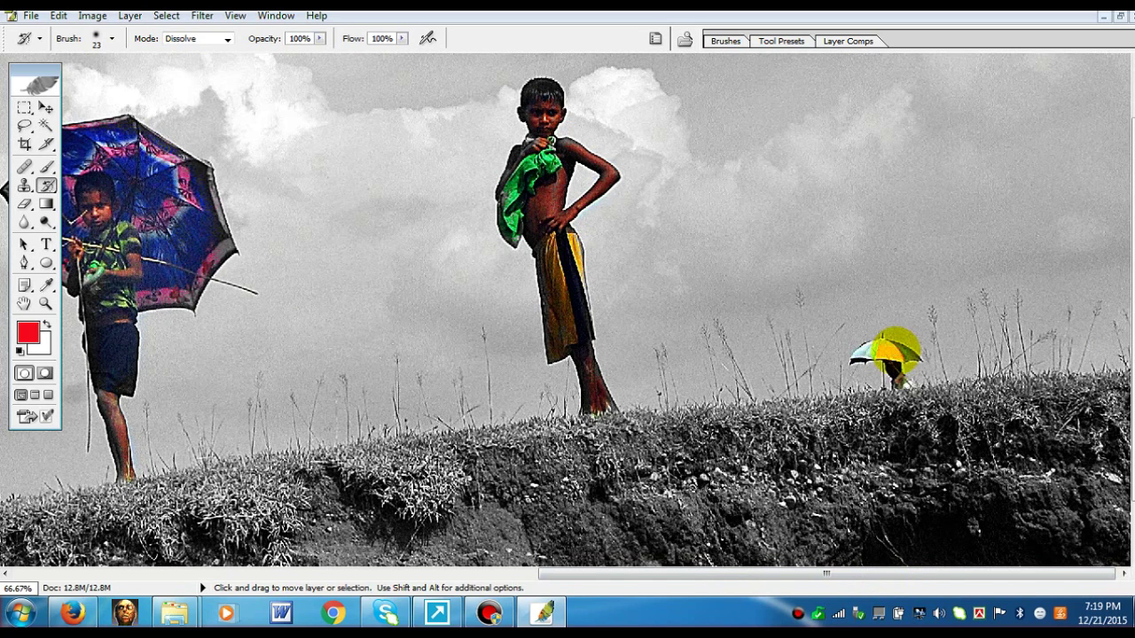
Zoom out to view the whole selectively coloured image.
{"action": "key", "text": "ctrl+minus"}
{"action": "key", "text": "ctrl+minus"}
{"action": "key", "text": "ctrl+minus"}
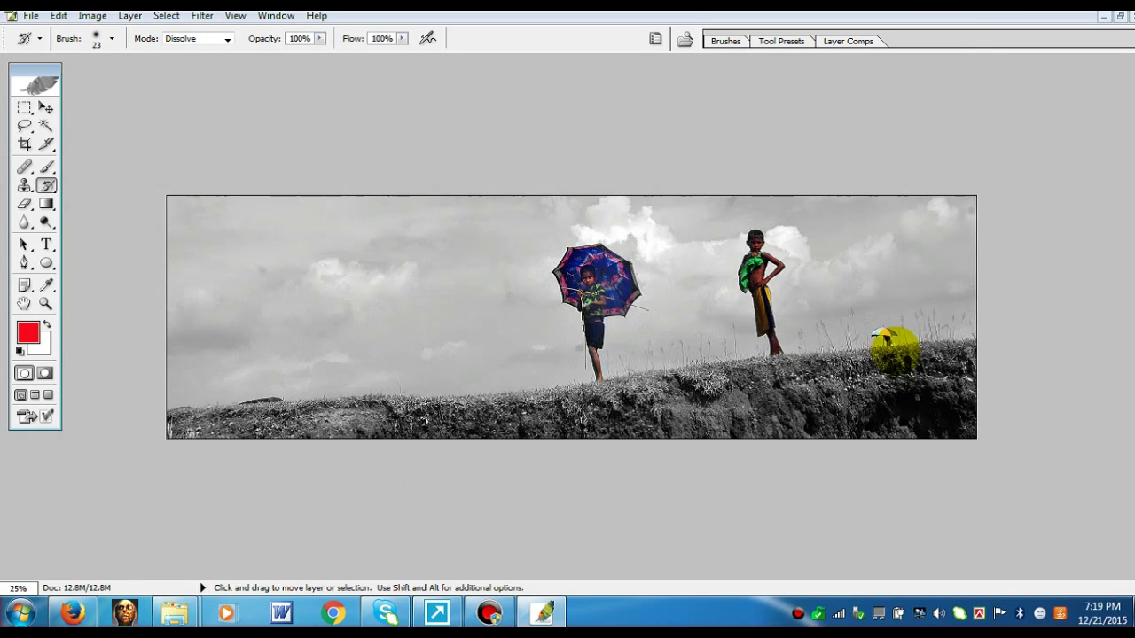
{"action": "key", "text": "ctrl+minus"}
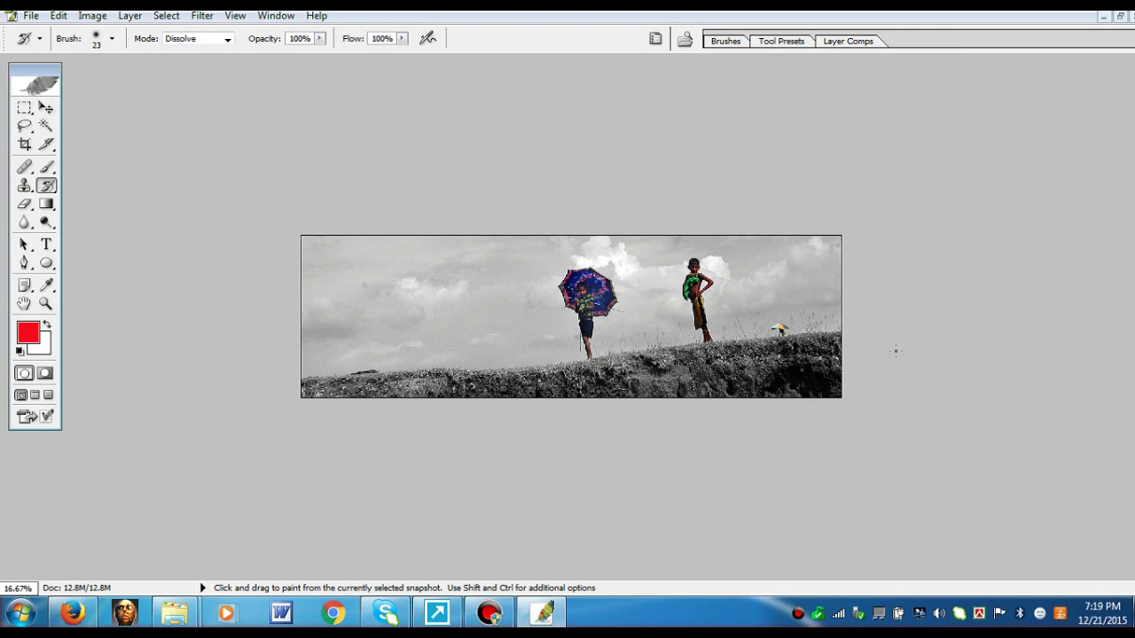
{"action": "left_click", "coordinate": [25, 16]}
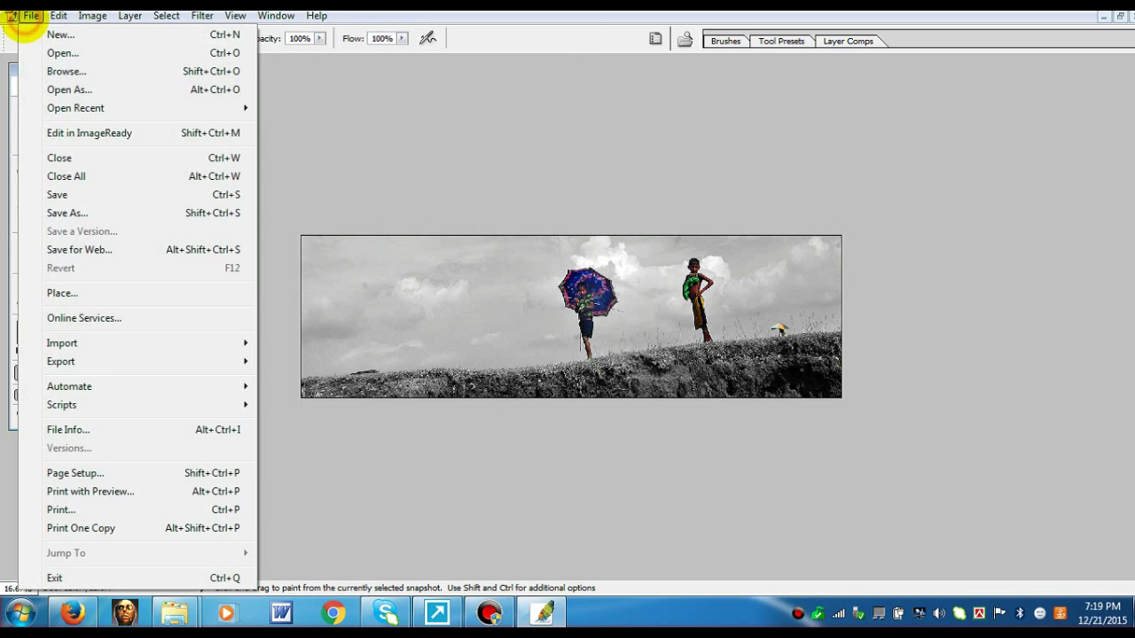
Save the image as 'new pic' in JPEG format on the Desktop at quality 10 Maximum.
{"action": "left_click", "coordinate": [69, 213]}
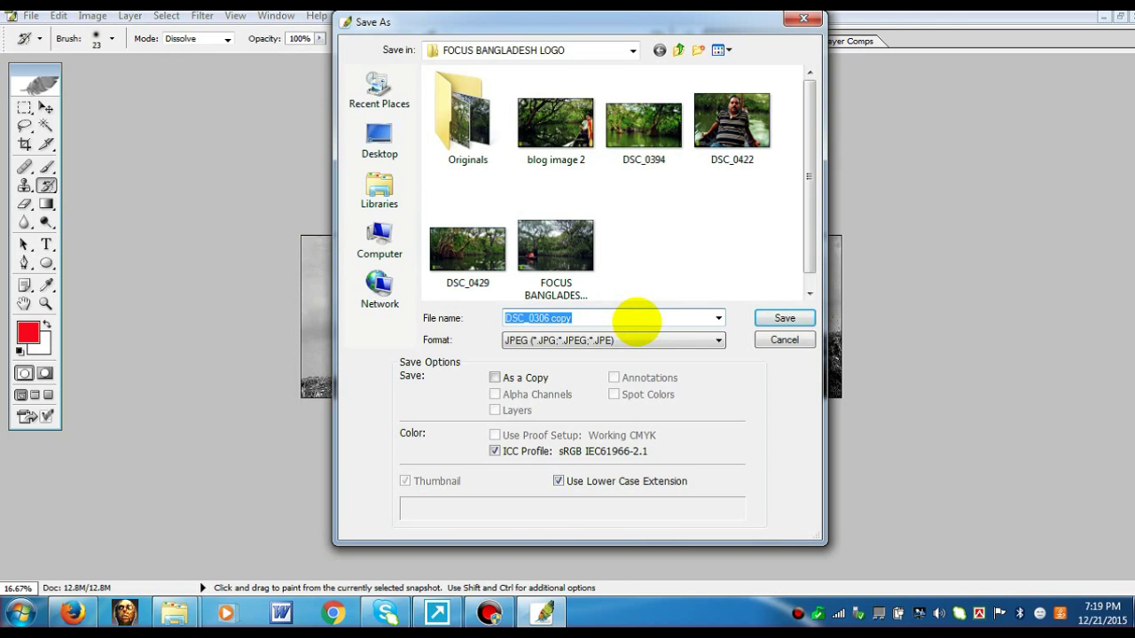
{"action": "key", "text": "BackSpace"}
{"action": "type", "text": "new pic"}
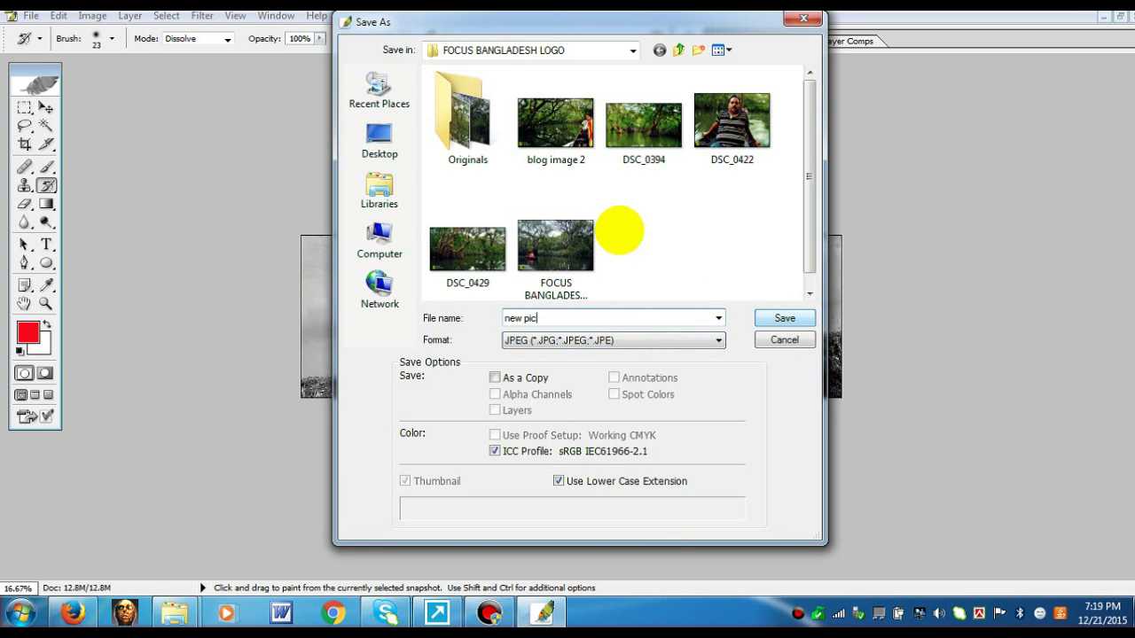
{"action": "left_click", "coordinate": [379, 140]}
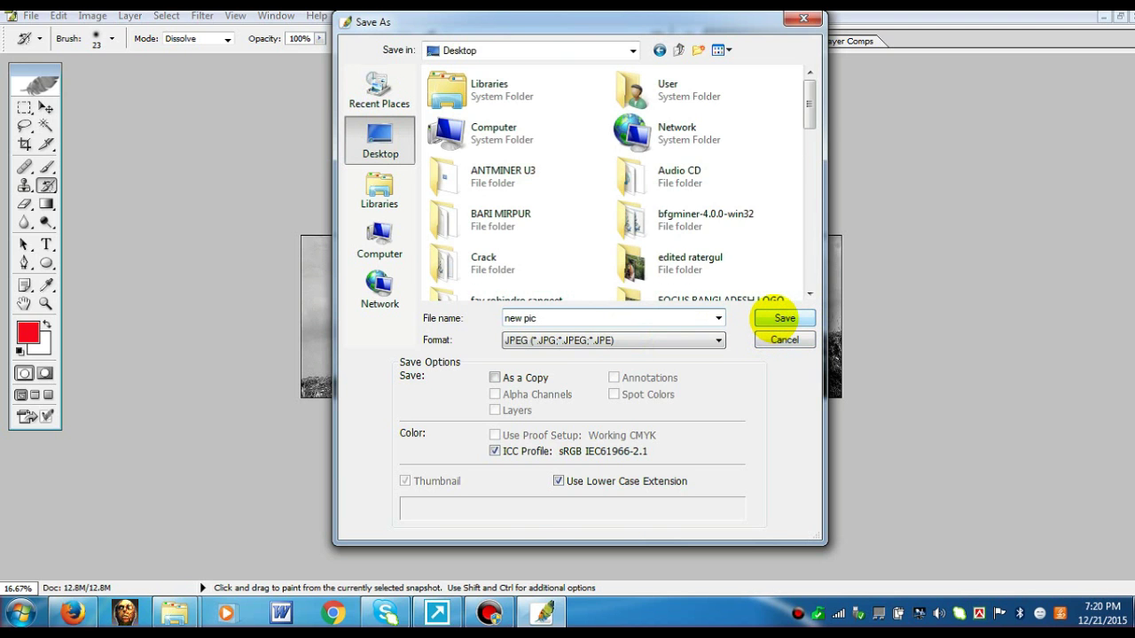
{"action": "left_click", "coordinate": [784, 317]}
{"action": "left_click", "coordinate": [694, 187]}
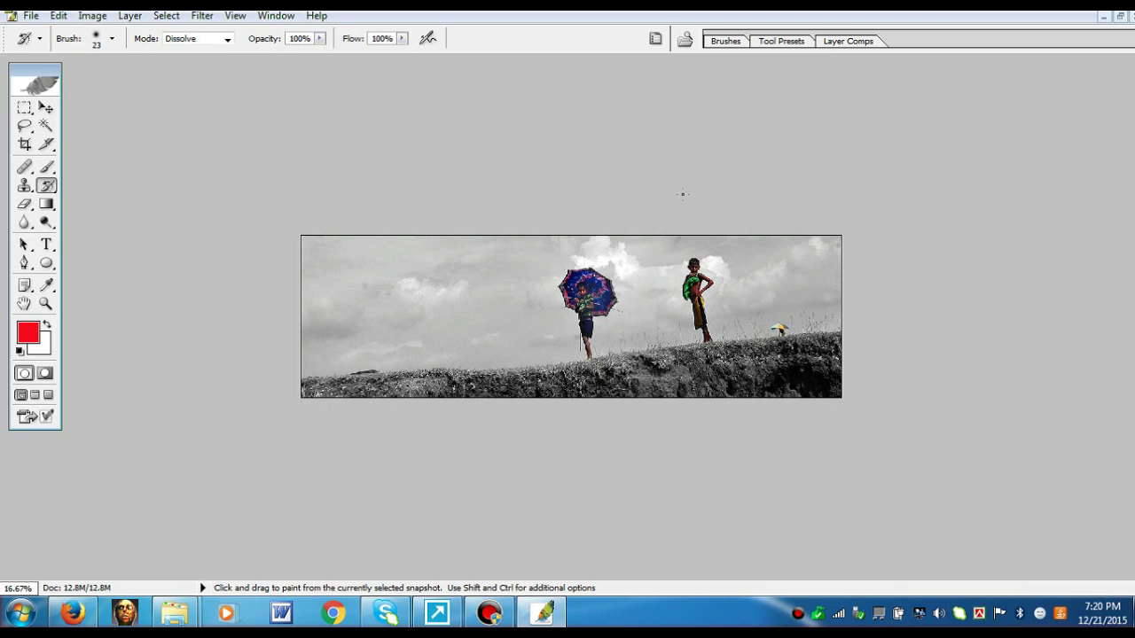
{"action": "left_click", "coordinate": [682, 193], "text": "ctrl"}
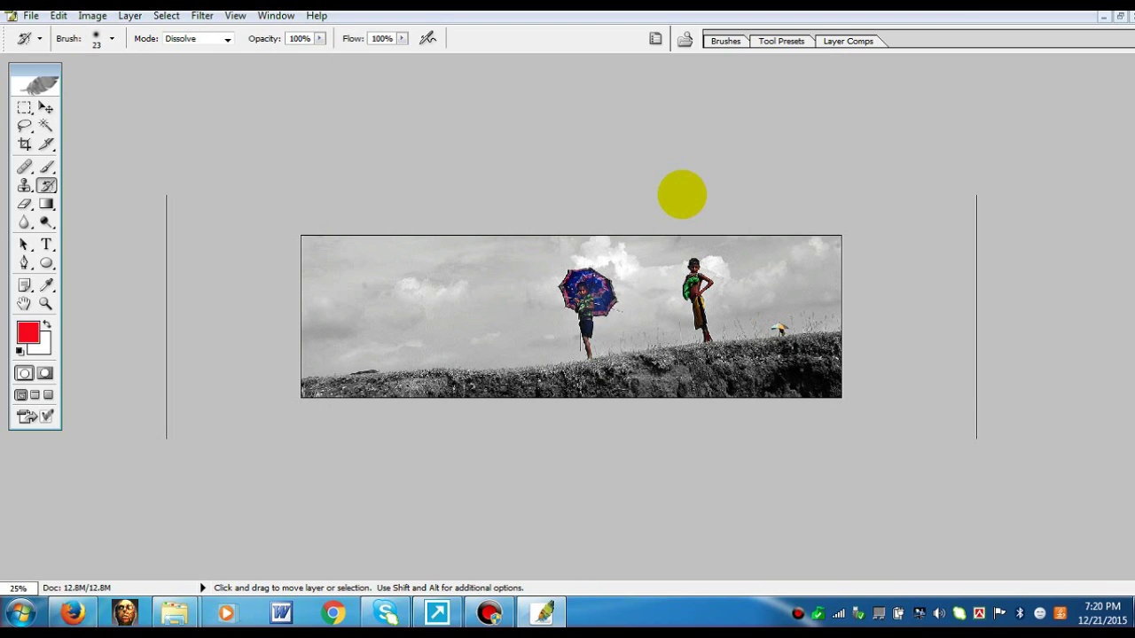
{"action": "left_click", "coordinate": [682, 193], "text": "ctrl"}
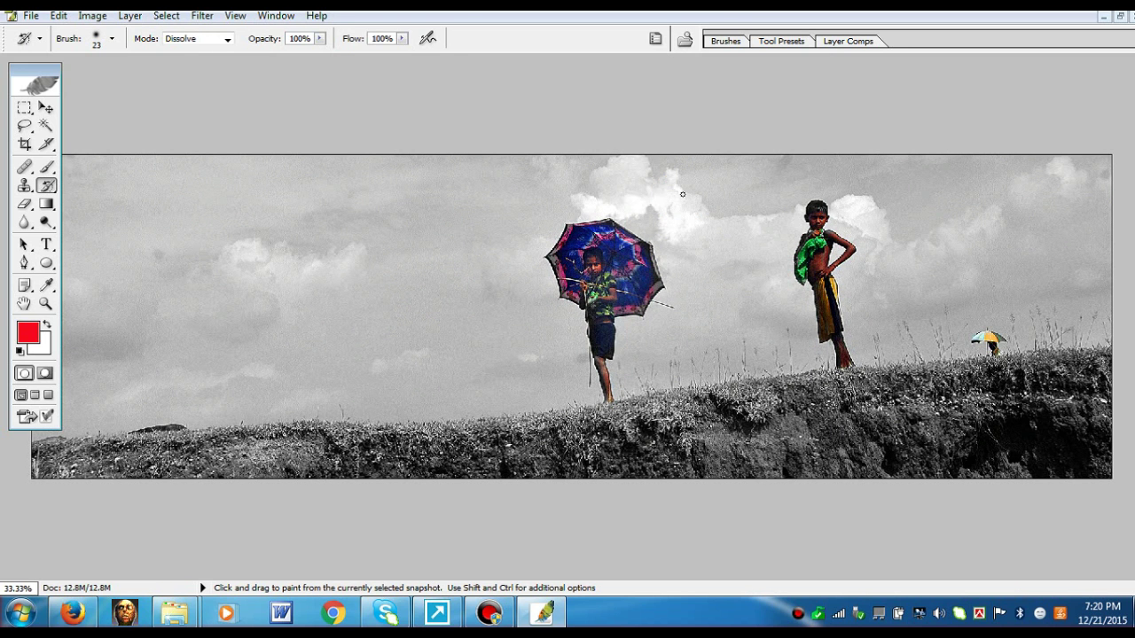